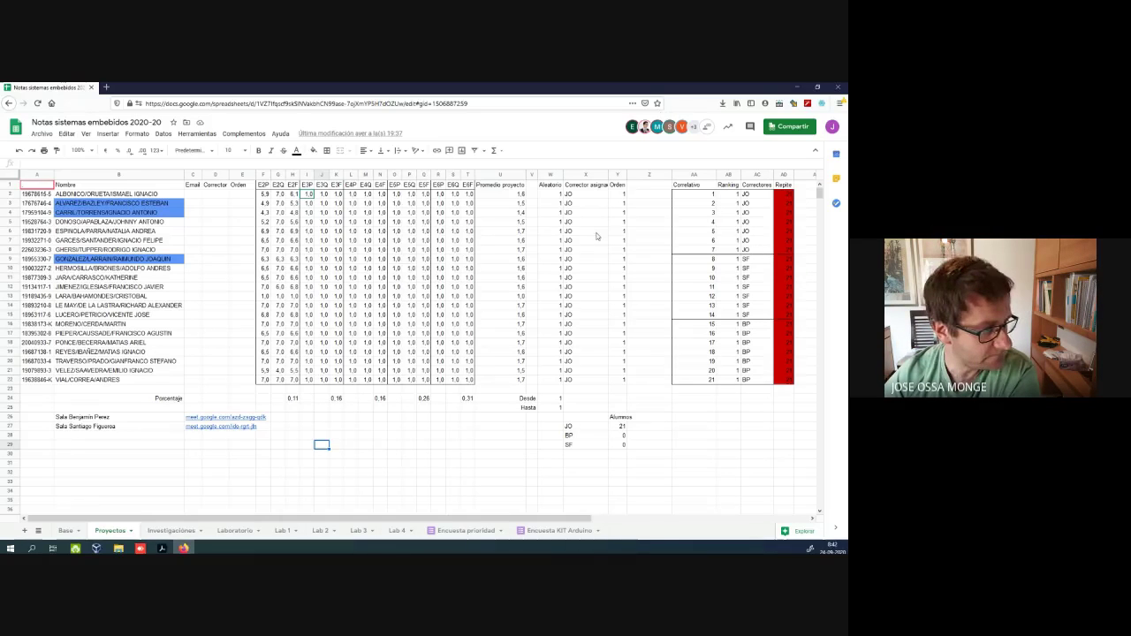
# Set the random number range to 500 in Desde and 3000 in Hasta
pyautogui.click(550, 407)
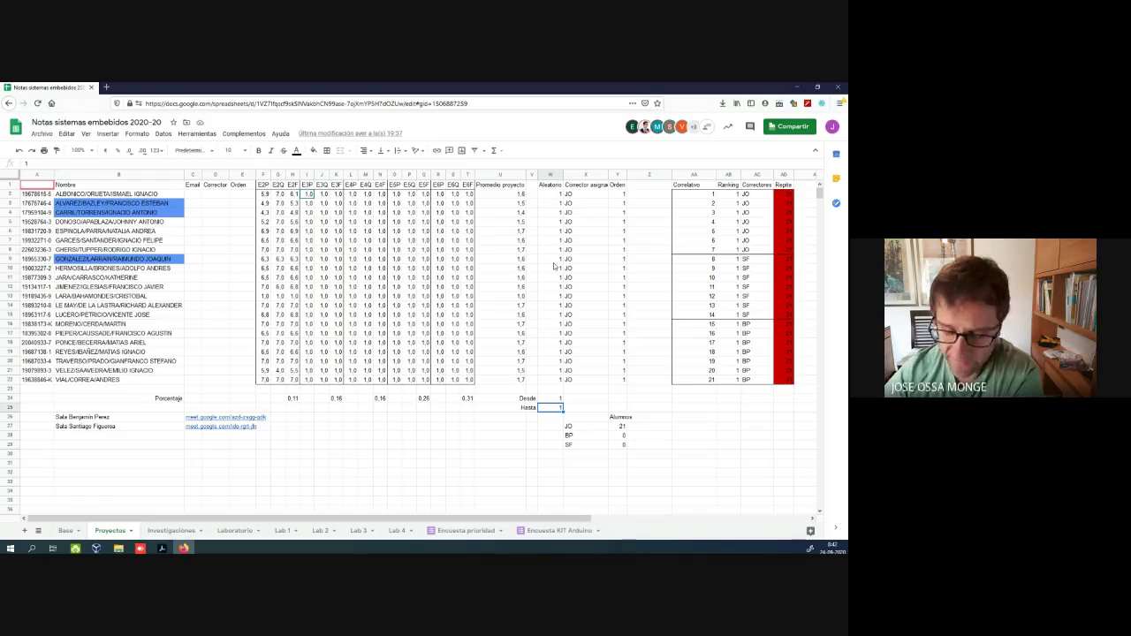
pyautogui.write('3000')
pyautogui.press('Up')
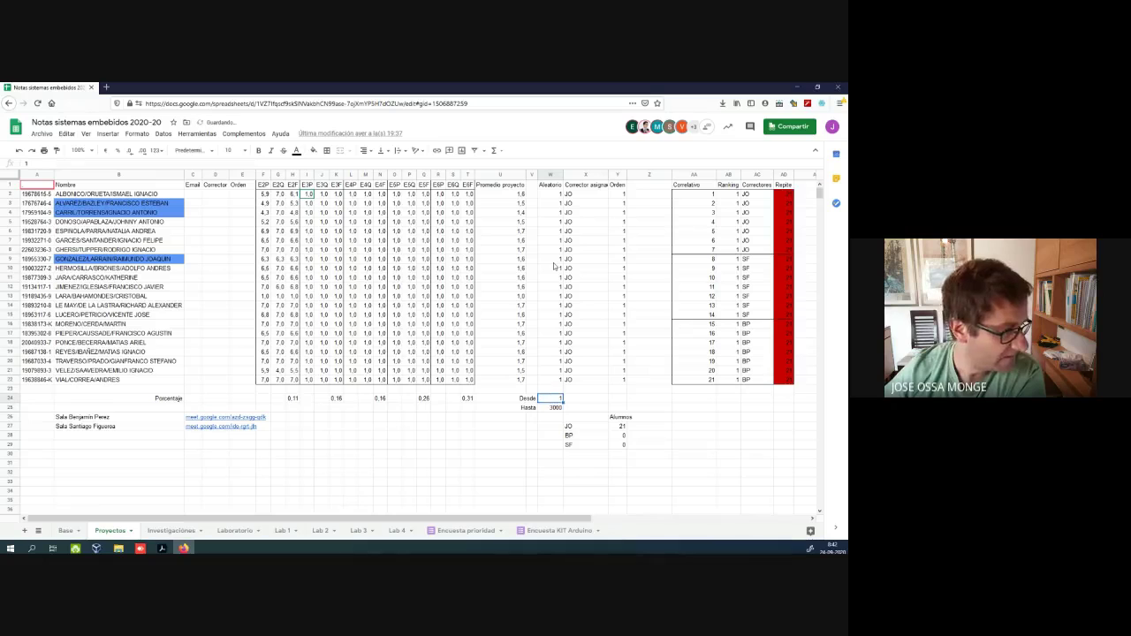
pyautogui.write('500')
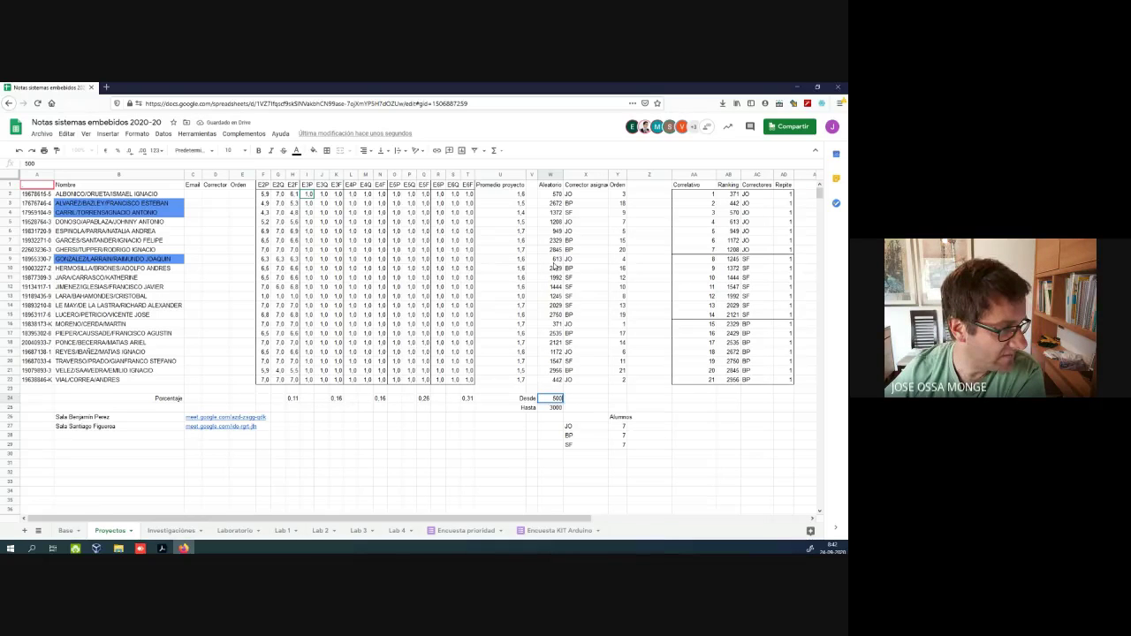
pyautogui.press('Return')
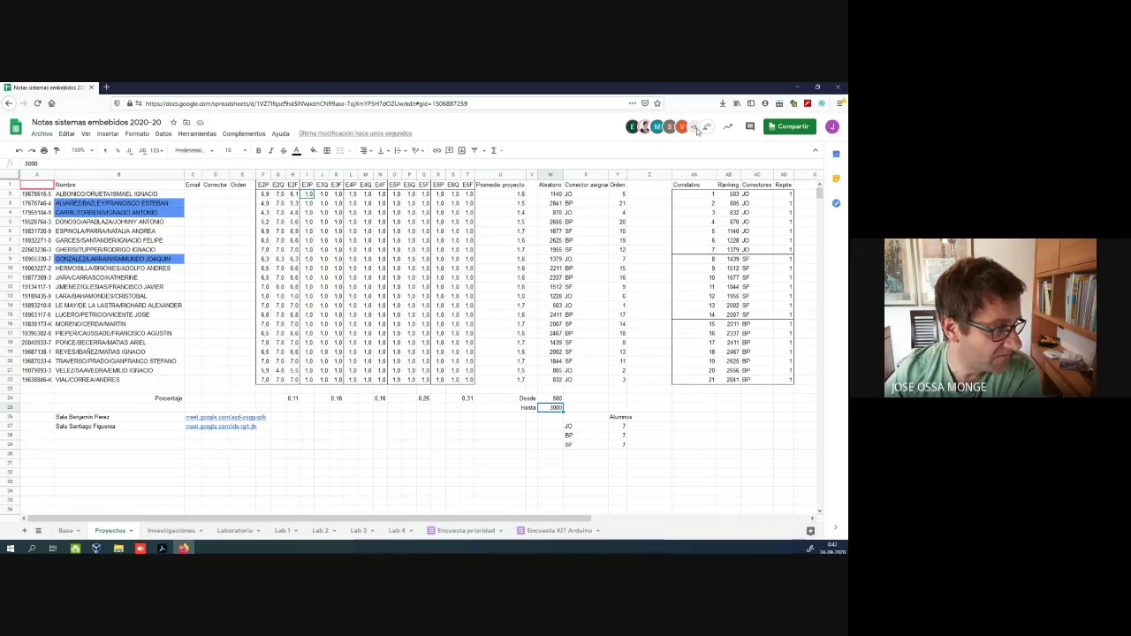
# Check the Repite column and Alumnos counts, and paste all assigned correctors and order numbers as values only into the Corrector and Orden columns
pyautogui.click(784, 193)
pyautogui.moveTo(784, 194); pyautogui.dragTo(783, 379)
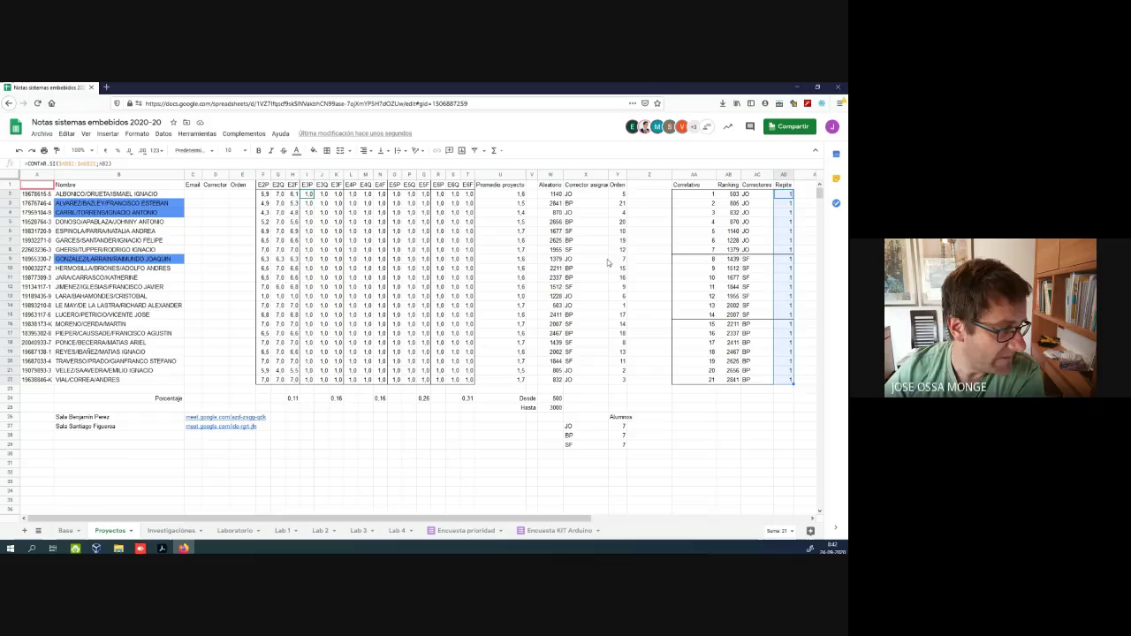
pyautogui.moveTo(616, 426); pyautogui.dragTo(618, 444)
pyautogui.moveTo(579, 194); pyautogui.dragTo(621, 380)
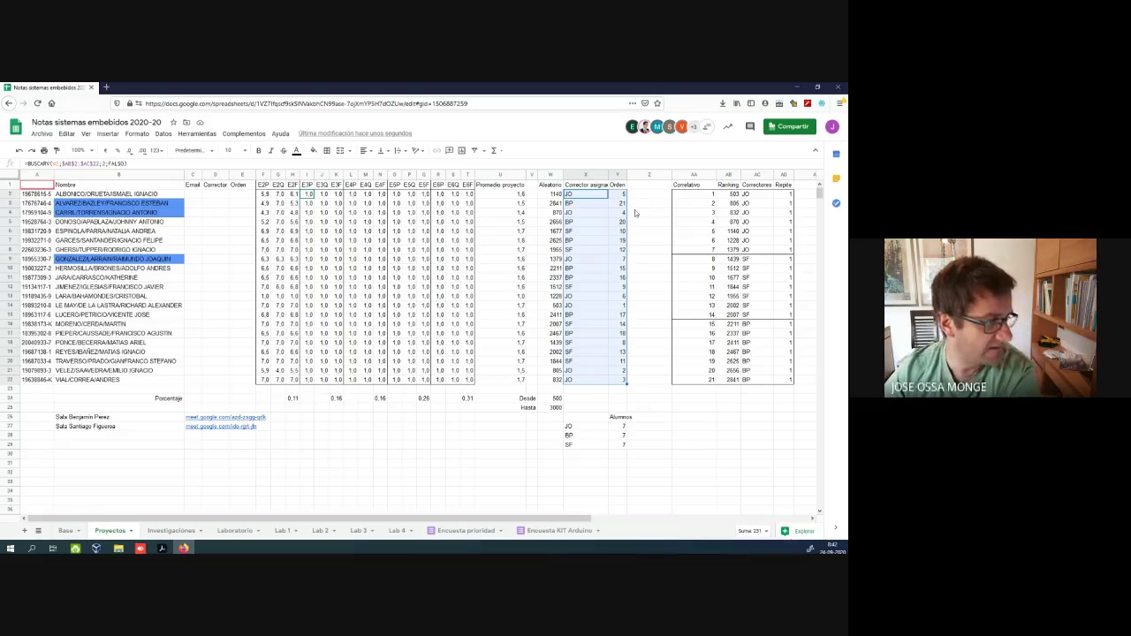
pyautogui.hotkey('ctrl', 'c')
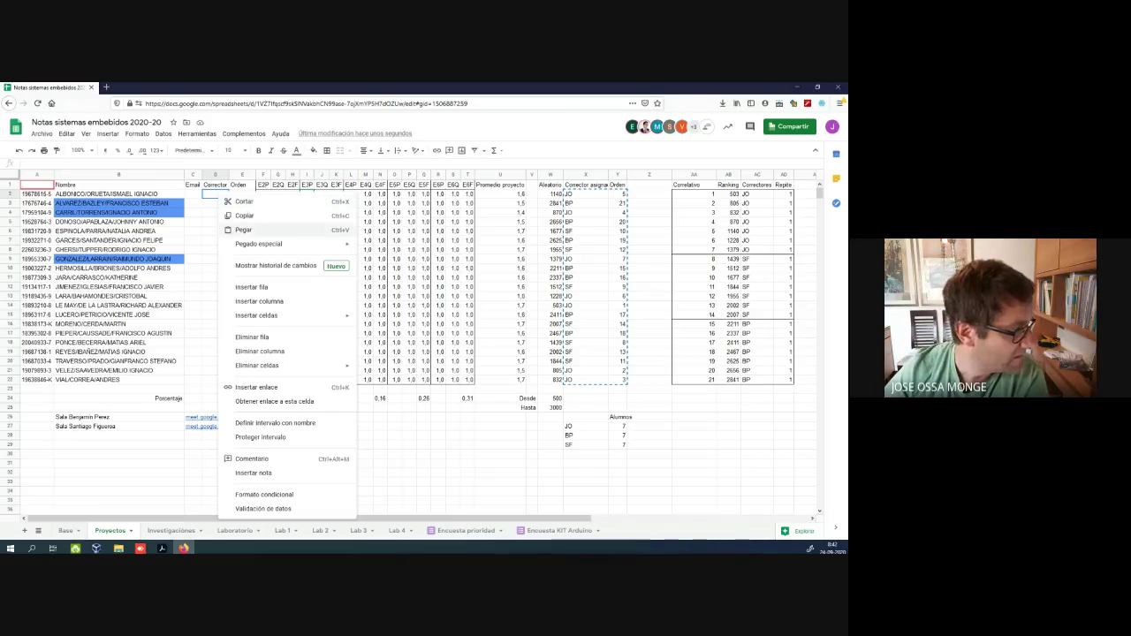
pyautogui.moveTo(258, 244)
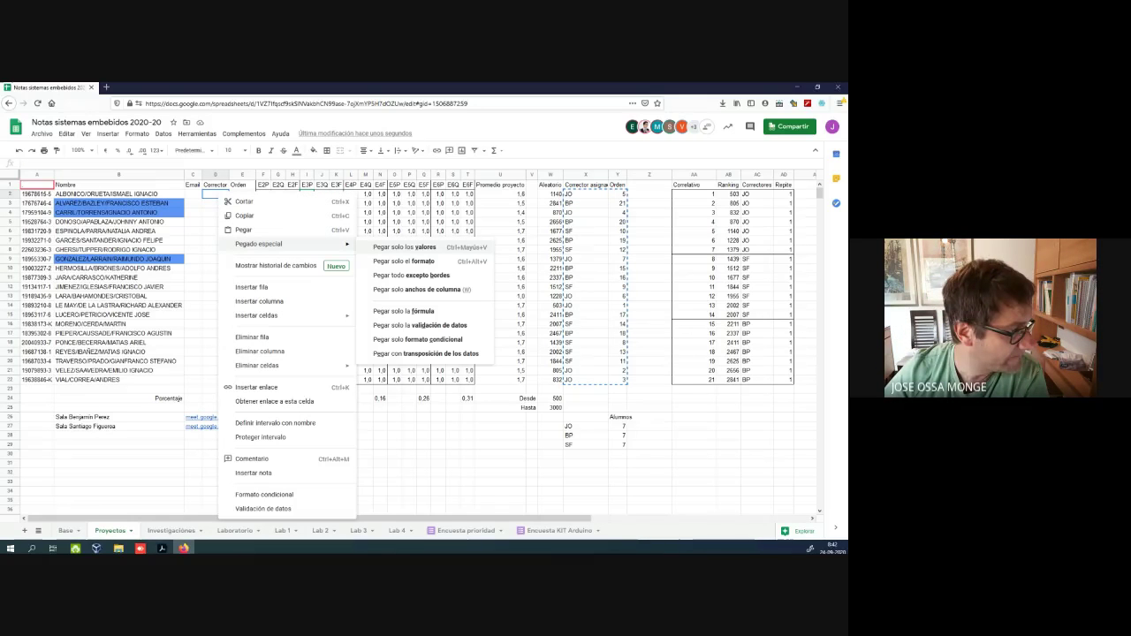
pyautogui.click(403, 247)
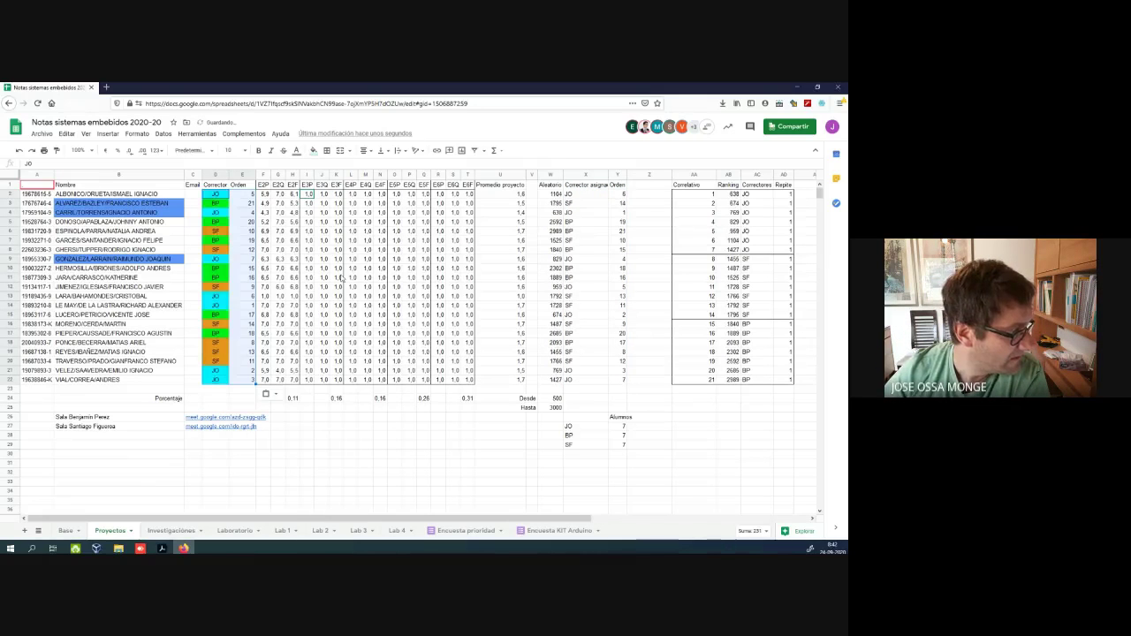
pyautogui.click(335, 454)
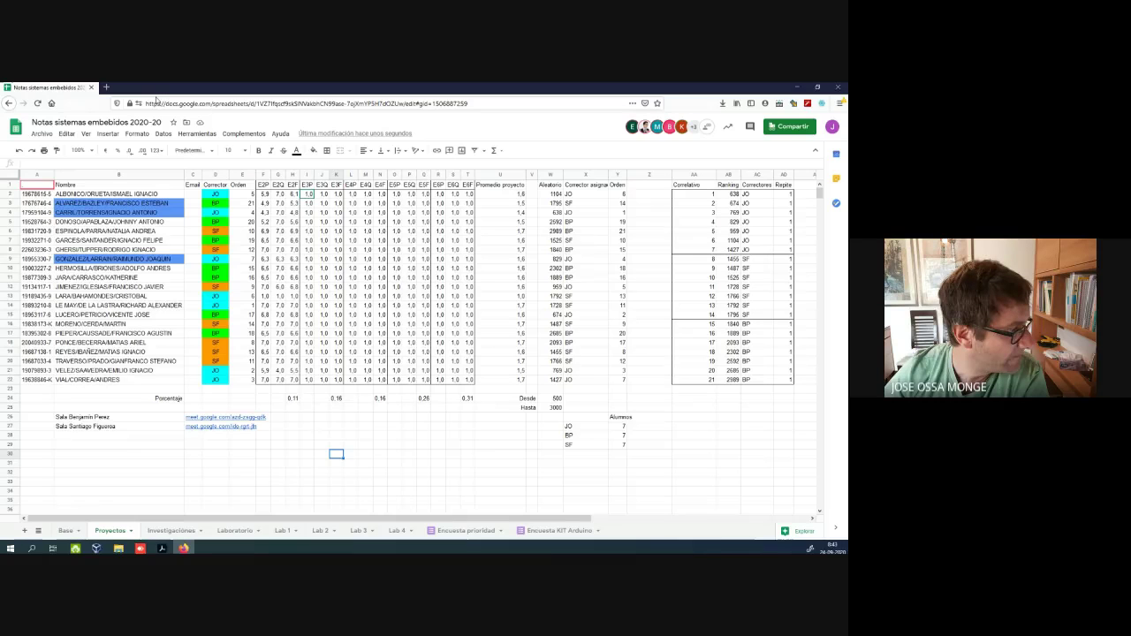
pyautogui.hotkey('ctrl', 'z')
pyautogui.hotkey('ctrl', 'z')
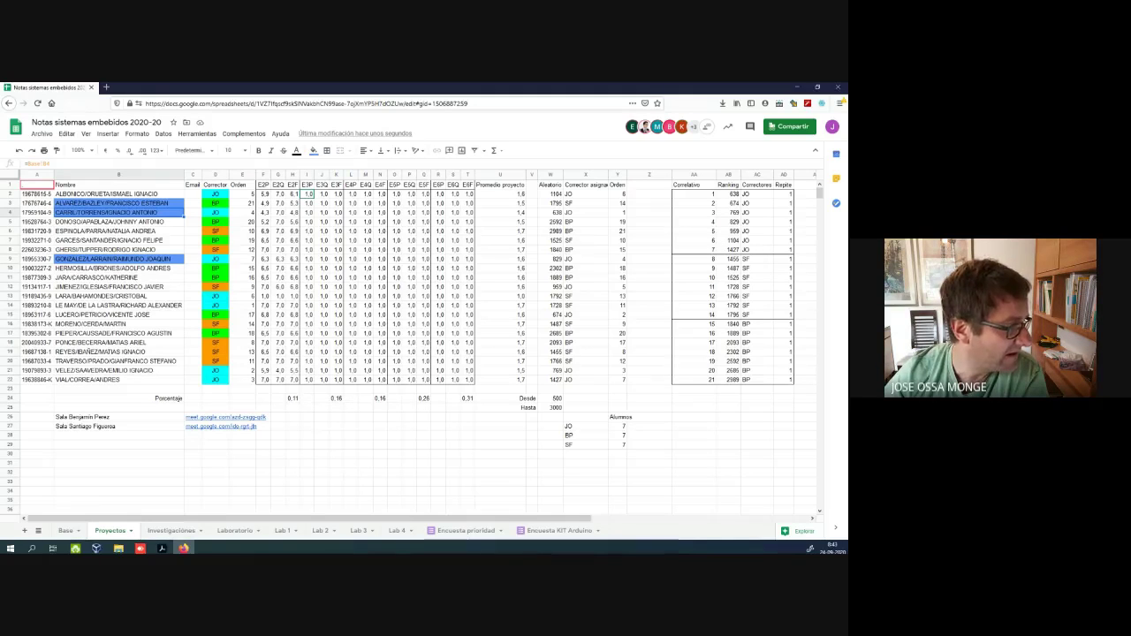
pyautogui.hotkey('ctrl', 'z')
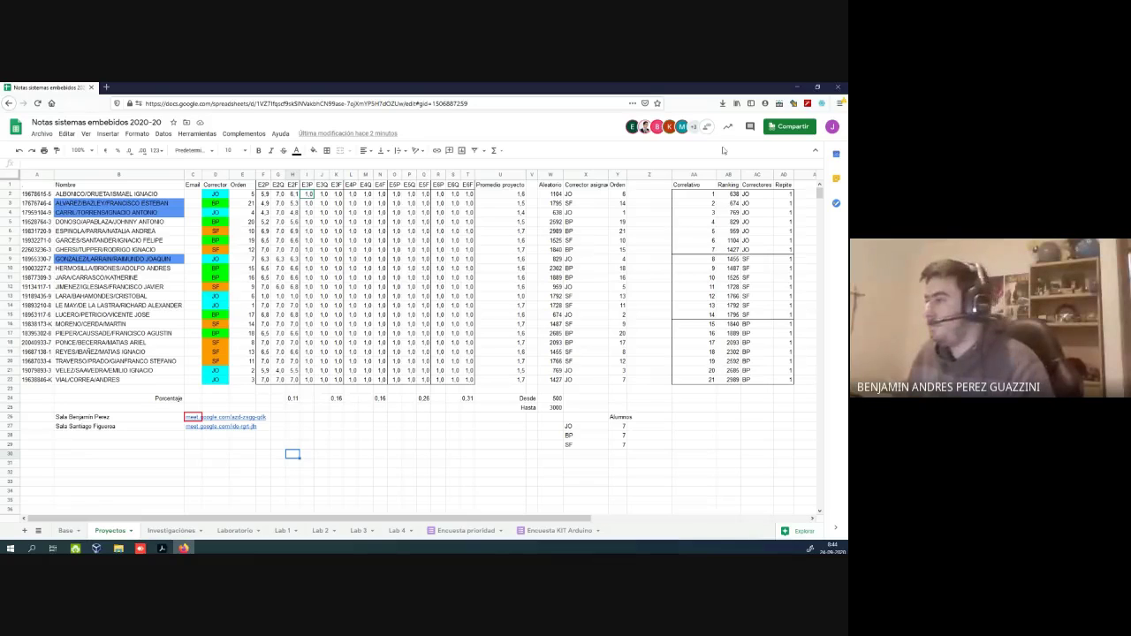
# Review the two correctors' room entries and their meeting links below the student table
pyautogui.press('Left')
pyautogui.press('Left')
pyautogui.press('Left')
pyautogui.press('Down')
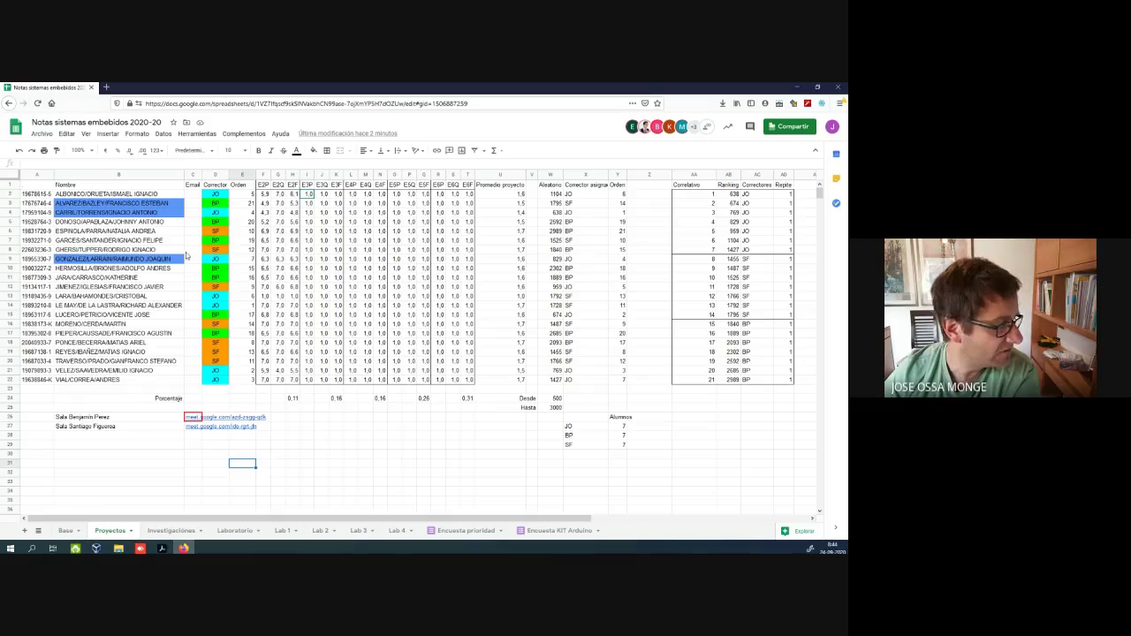
pyautogui.moveTo(189, 420)
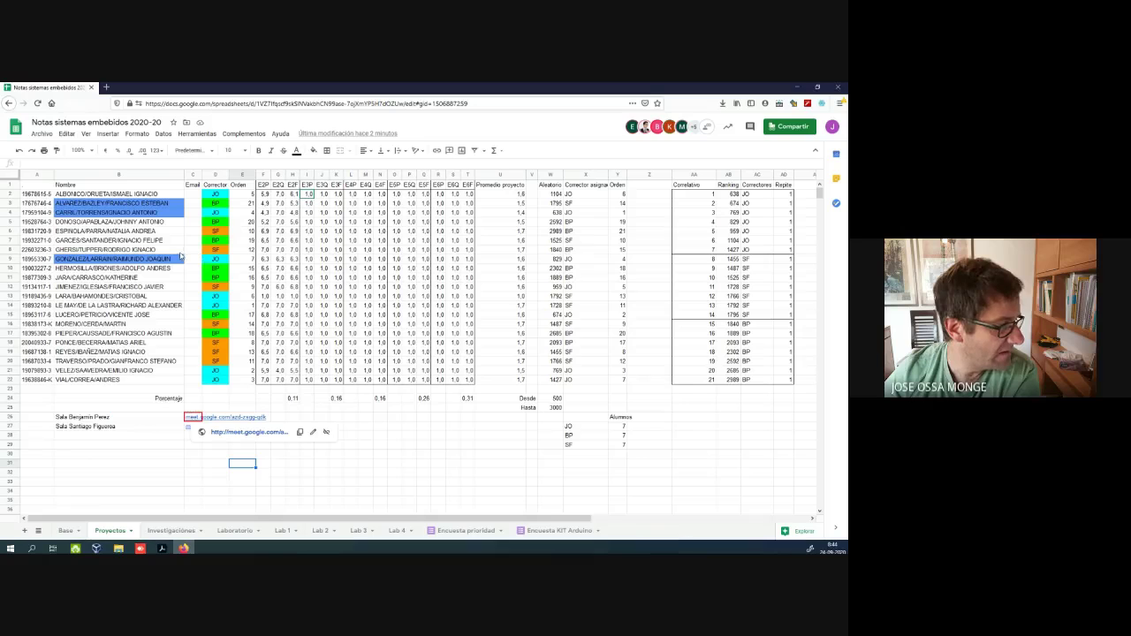
pyautogui.press('Left')
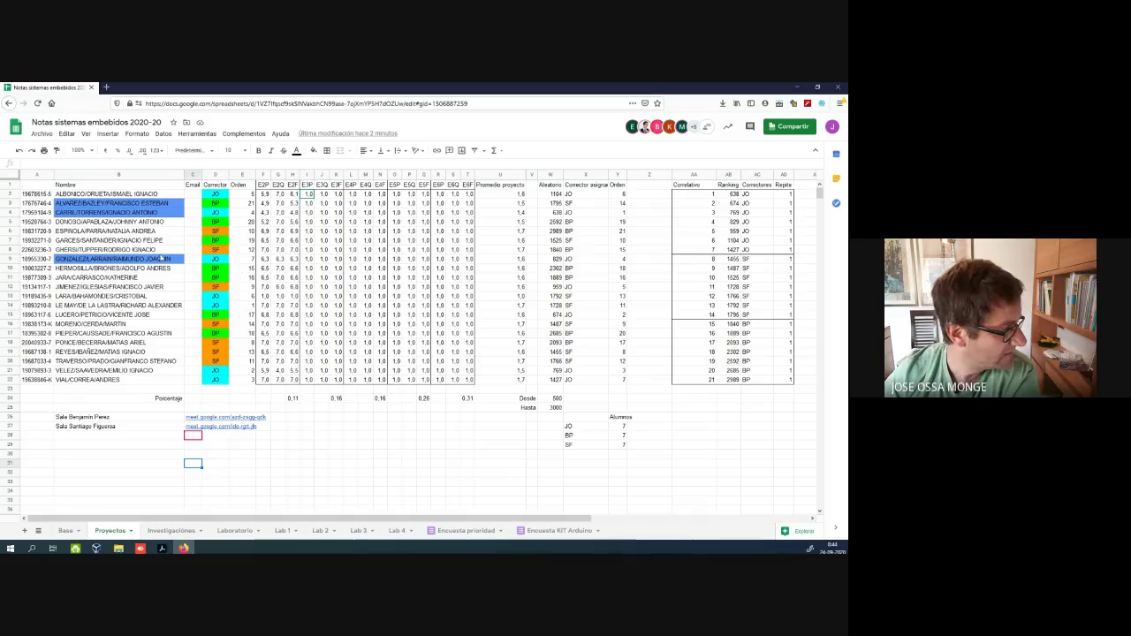
pyautogui.press('Up')
pyautogui.press('Up')
pyautogui.press('Up')
pyautogui.press('Up')
pyautogui.press('Up')
pyautogui.press('Left')
pyautogui.press('Left')
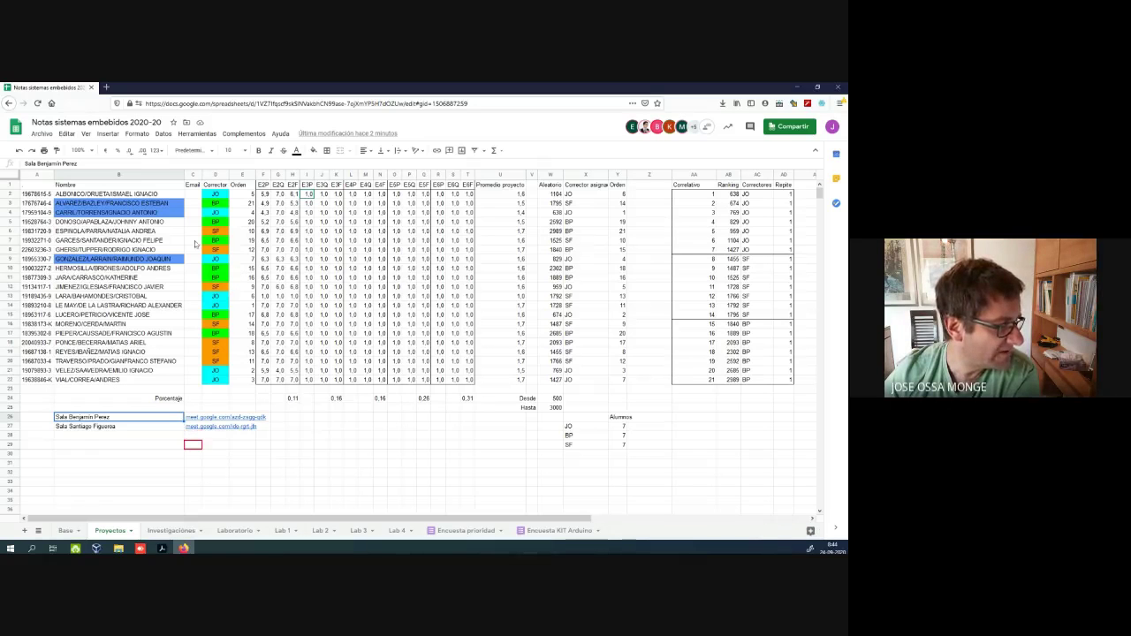
pyautogui.press('Down')
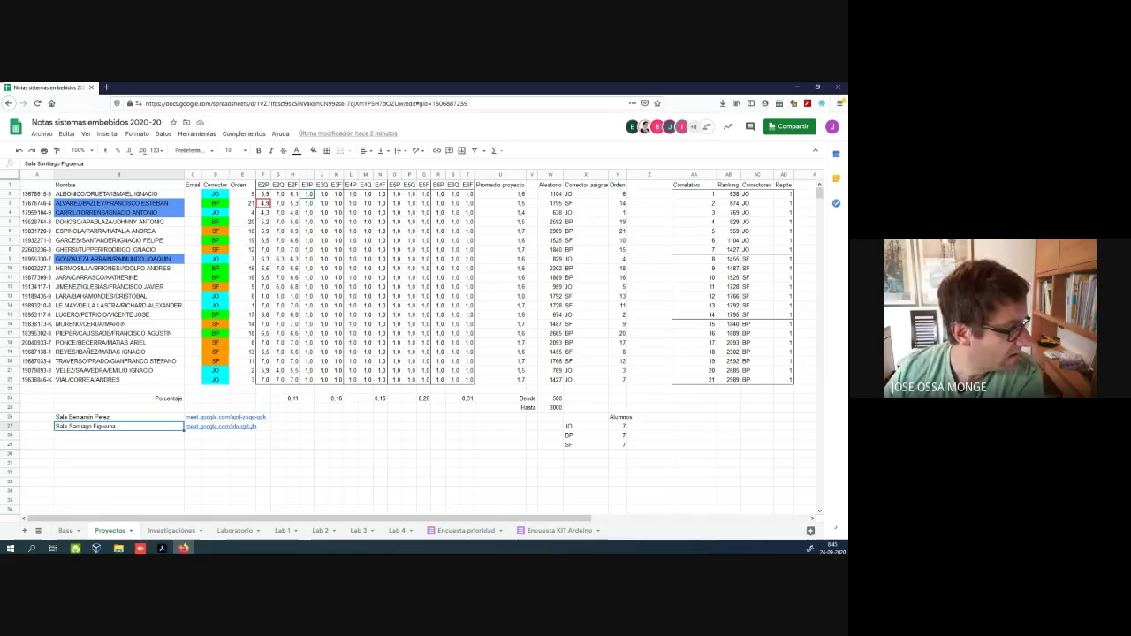
# Review the assigned correctors of the students in rows 3 to 6 of the Corrector column
pyautogui.click(215, 203)
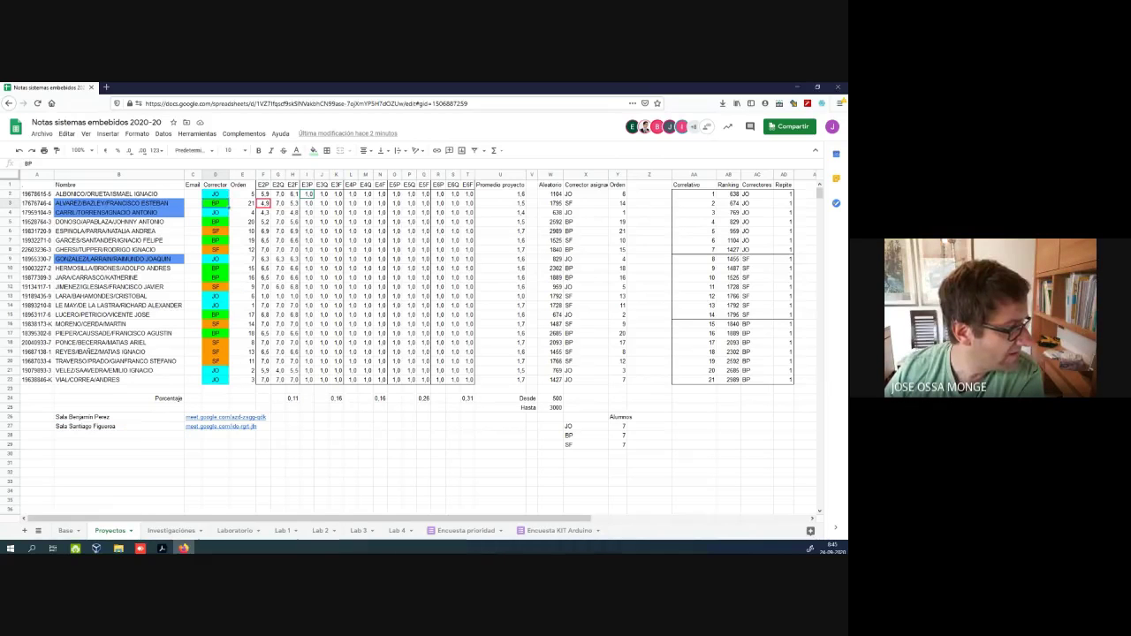
pyautogui.press('Down')
pyautogui.press('Down')
pyautogui.press('Down')
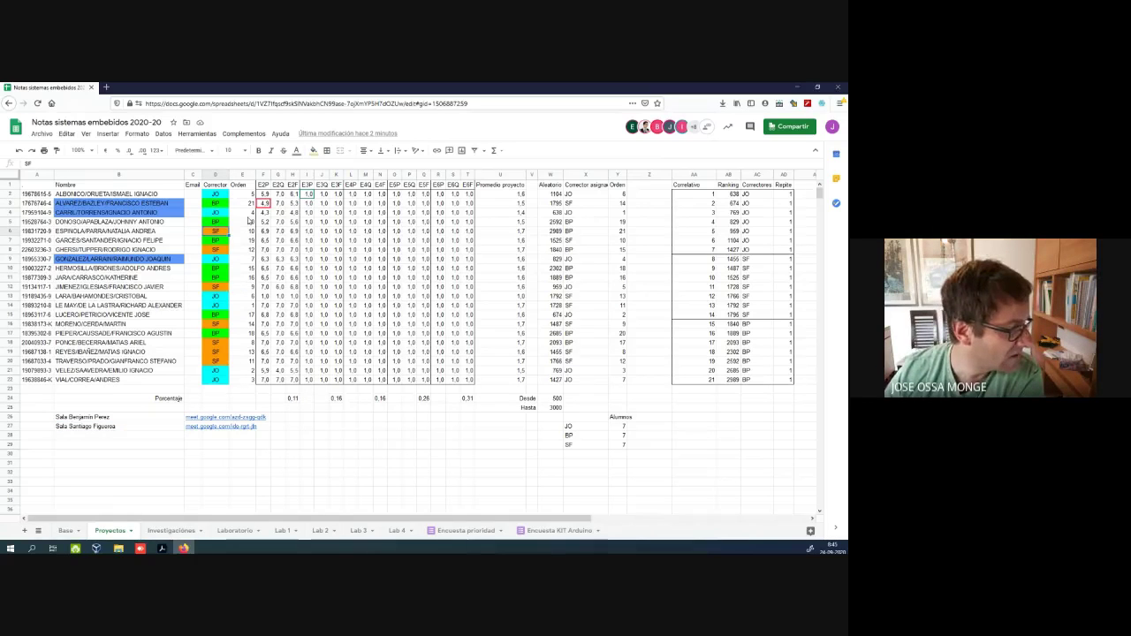